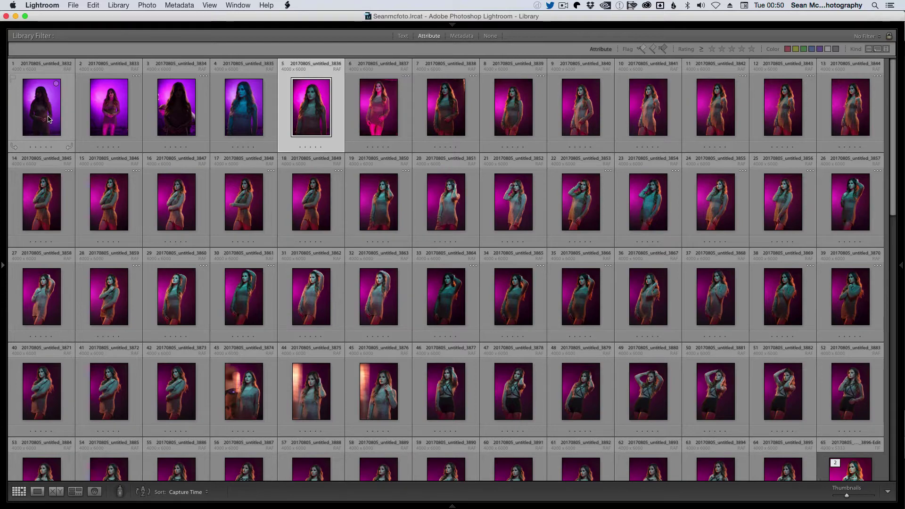
# Open the first photo of the shoot in Loupe view and step through the opening photos
pyautogui.click(43, 114)
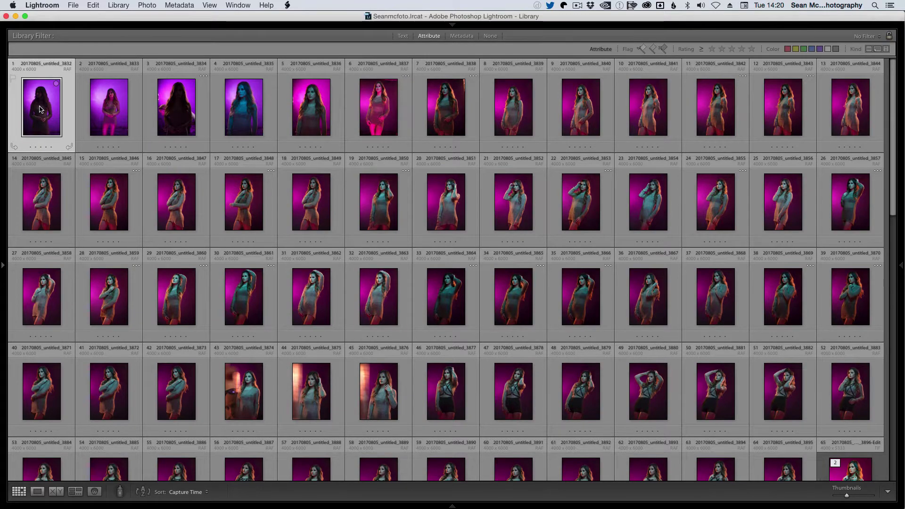
pyautogui.doubleClick(39, 111)
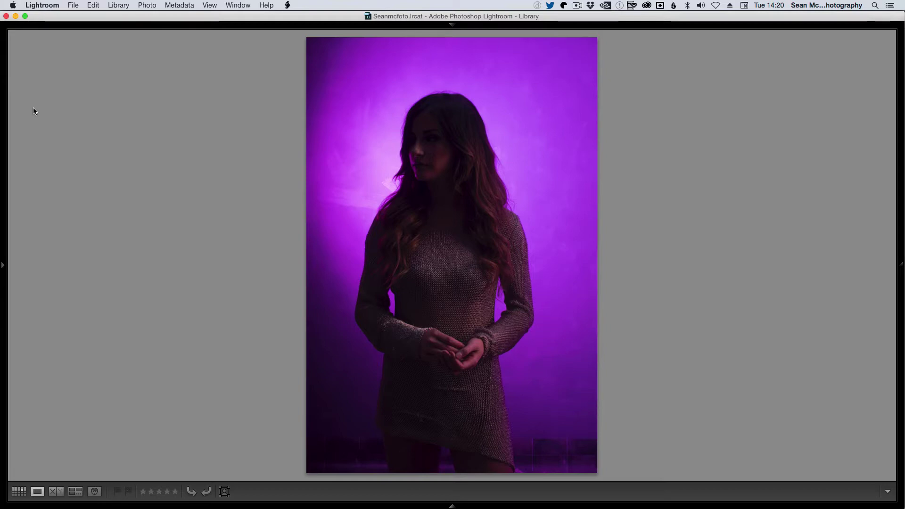
pyautogui.press('Right')
pyautogui.press('Right')
pyautogui.press('Right')
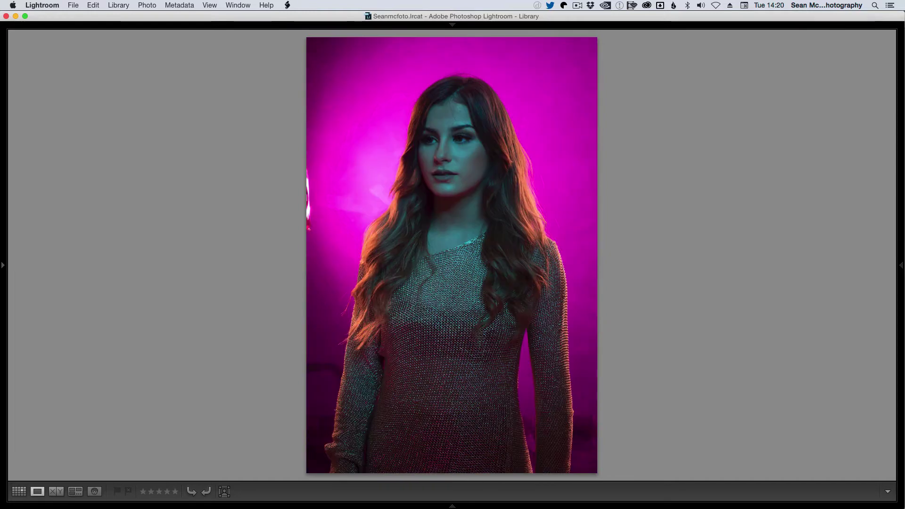
pyautogui.press('Right')
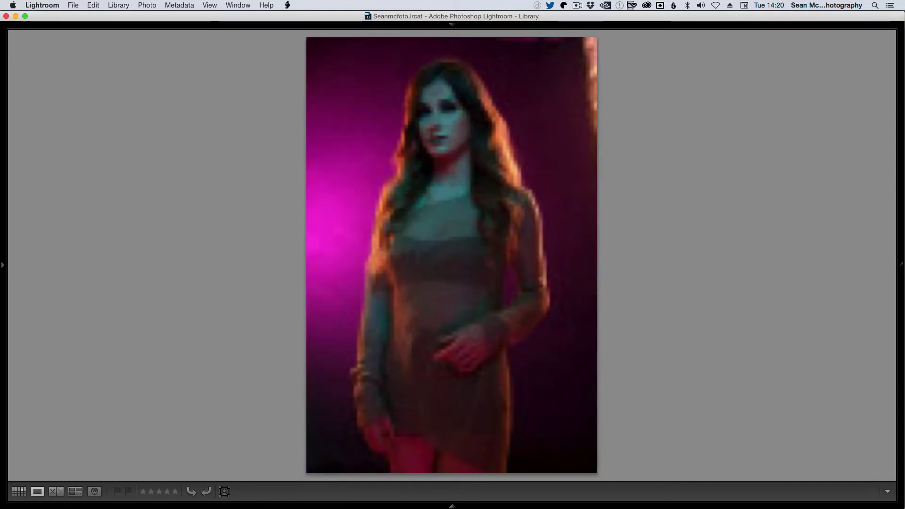
pyautogui.press('Right')
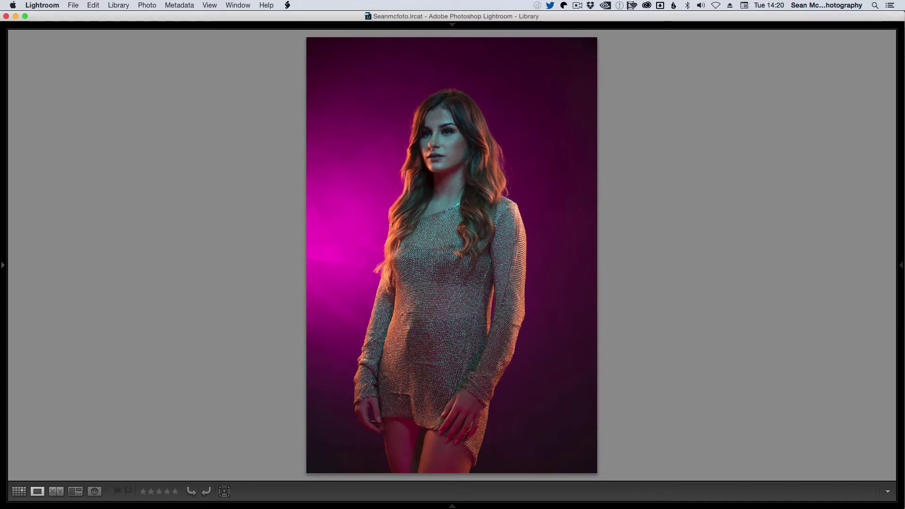
# Continue through the shoot, giving the keeper photos a 1-star rating
pyautogui.press('Right')
pyautogui.press('1')
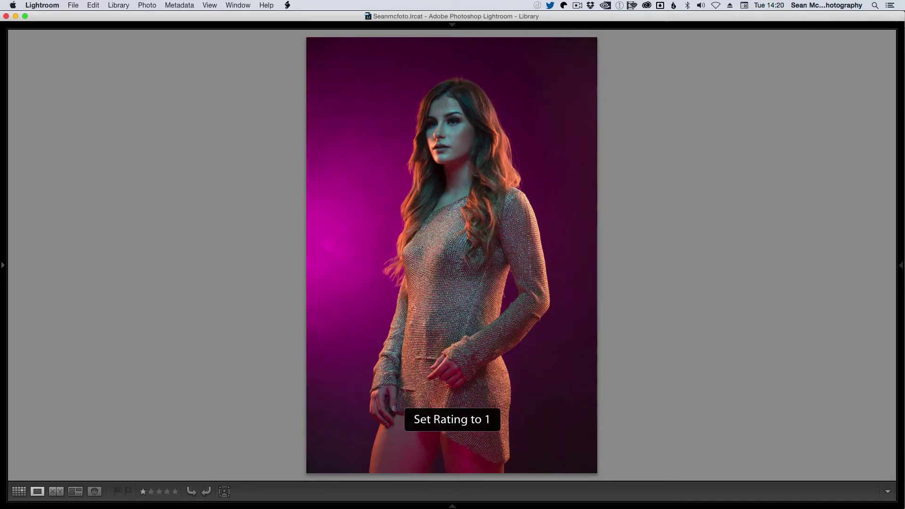
pyautogui.press('Right')
pyautogui.press('1')
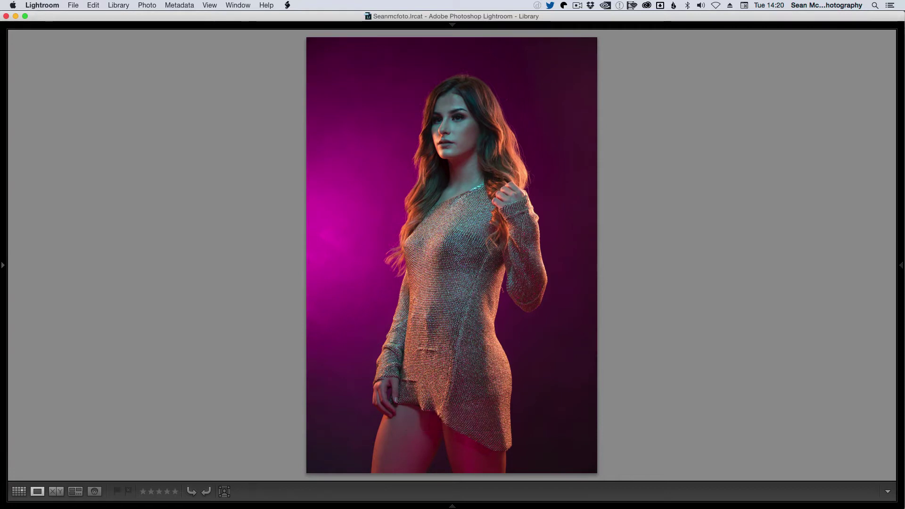
pyautogui.press('Right')
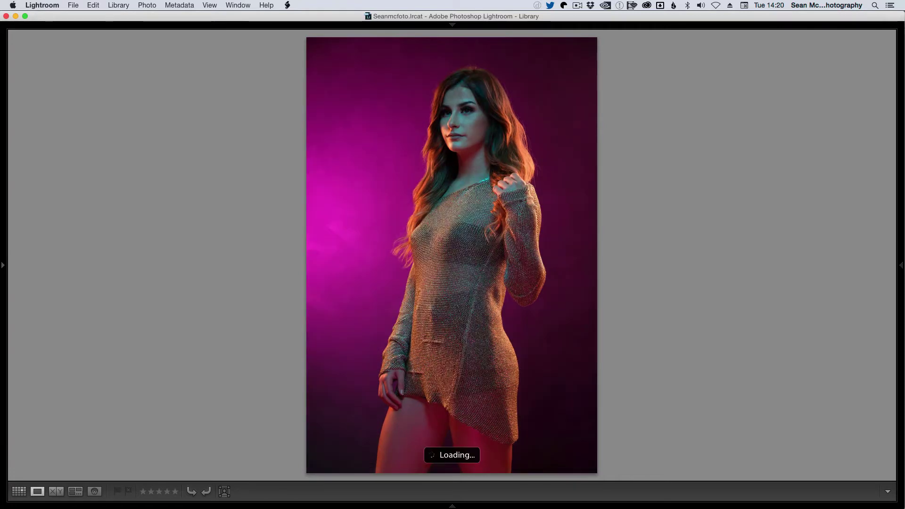
pyautogui.press('Right')
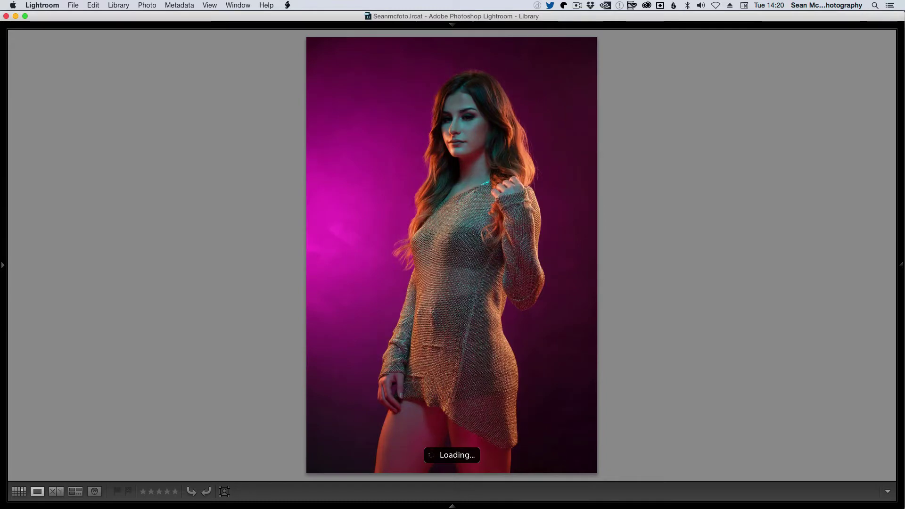
pyautogui.press('Right')
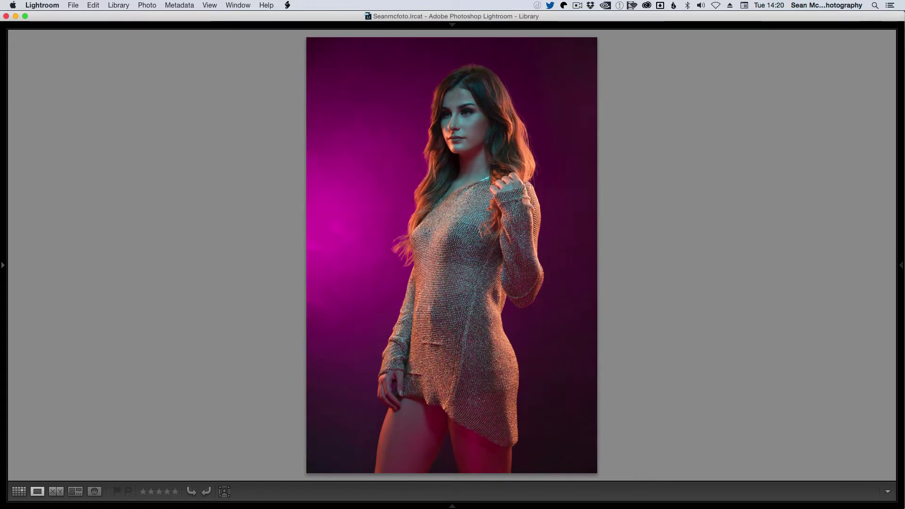
pyautogui.press('1')
pyautogui.press('1')
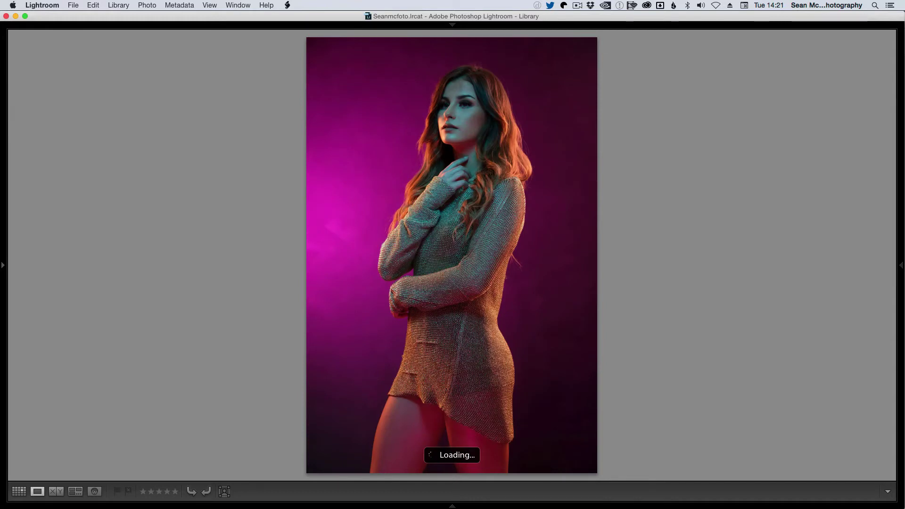
pyautogui.press('1')
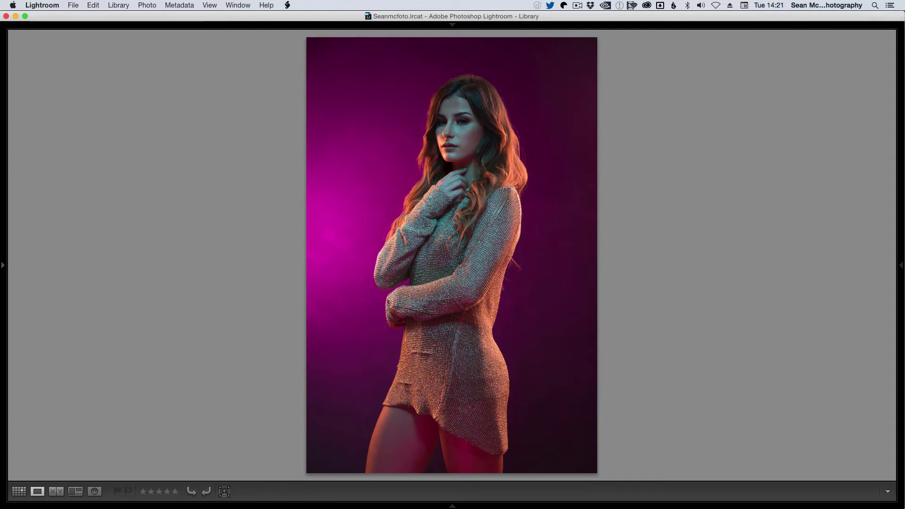
# Zoom in to check the sweater detail, then return to the whole-photo view
pyautogui.press('z')
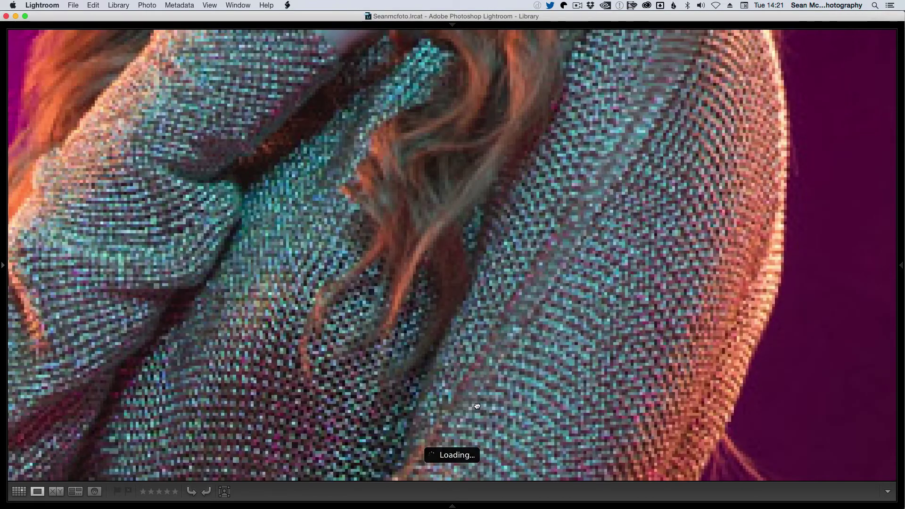
pyautogui.press('z')
pyautogui.moveTo(452, 506)
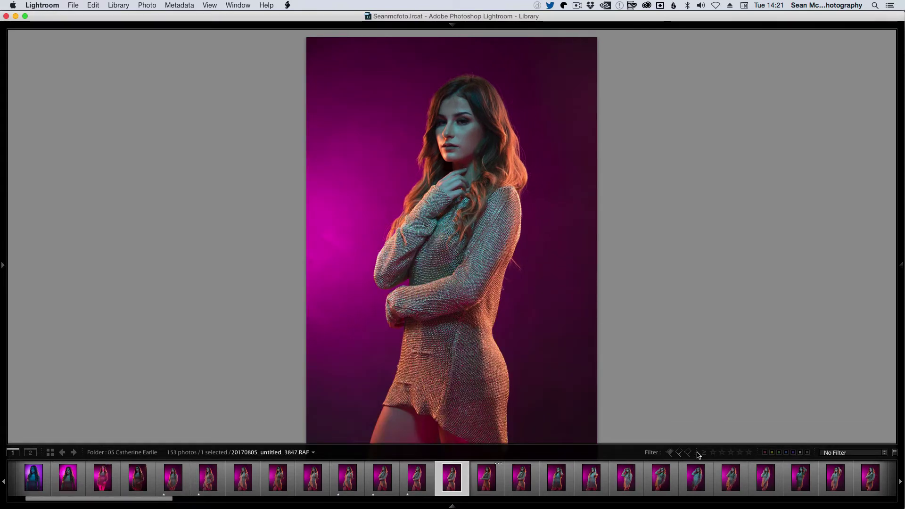
# Filter the filmstrip to show only photos rated one star or higher
pyautogui.click(653, 453)
pyautogui.click(800, 452)
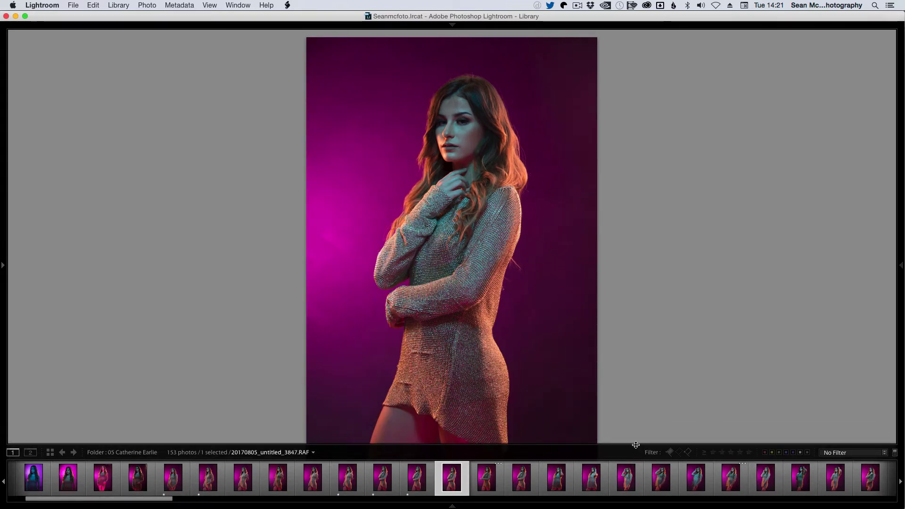
pyautogui.click(713, 454)
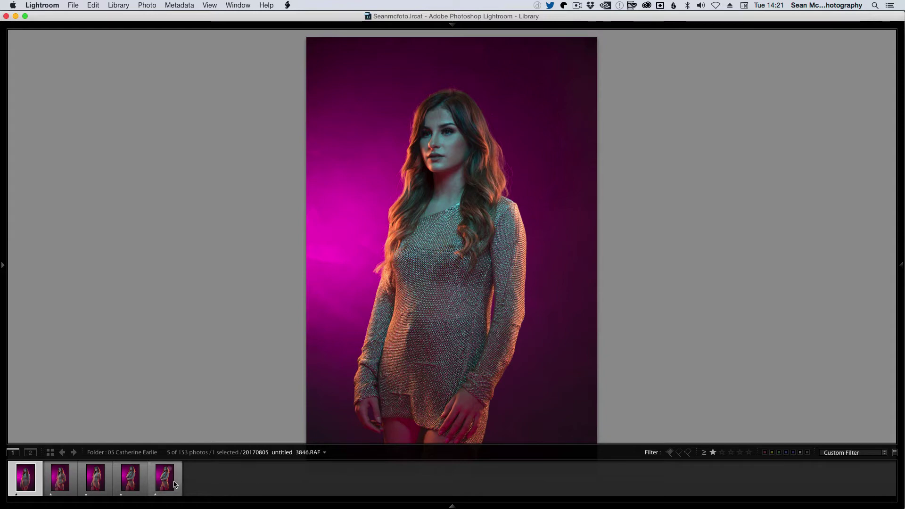
# Compare the five one-star photos in Survey view, then open the first full size from Grid
pyautogui.keyDown('shift'); pyautogui.click(175, 484); pyautogui.keyUp('shift')
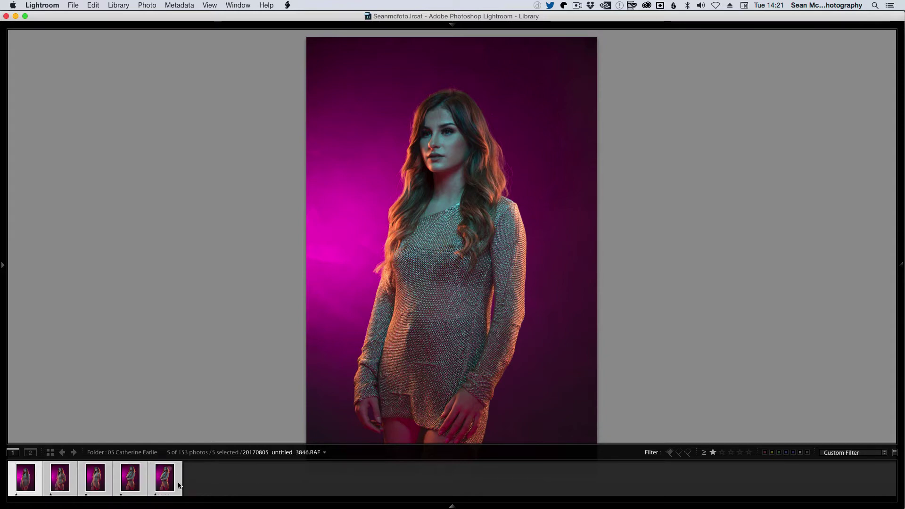
pyautogui.press('n')
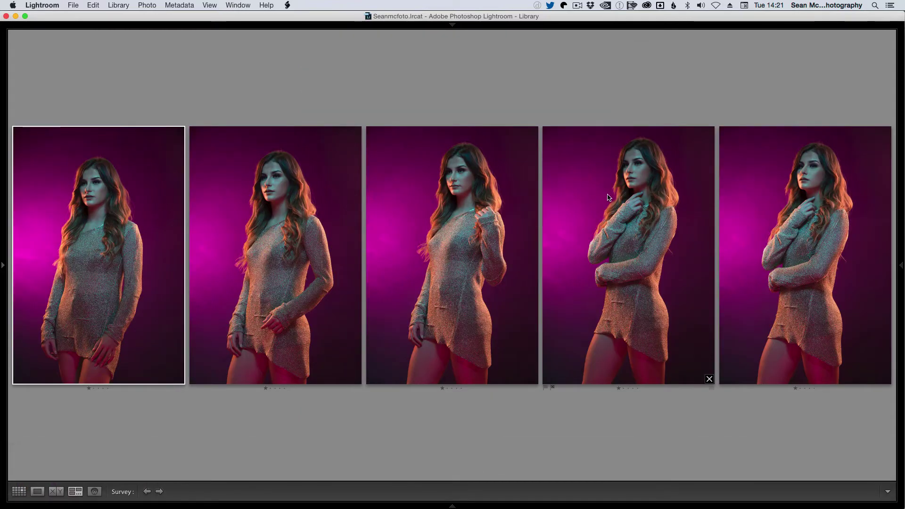
pyautogui.moveTo(450, 507)
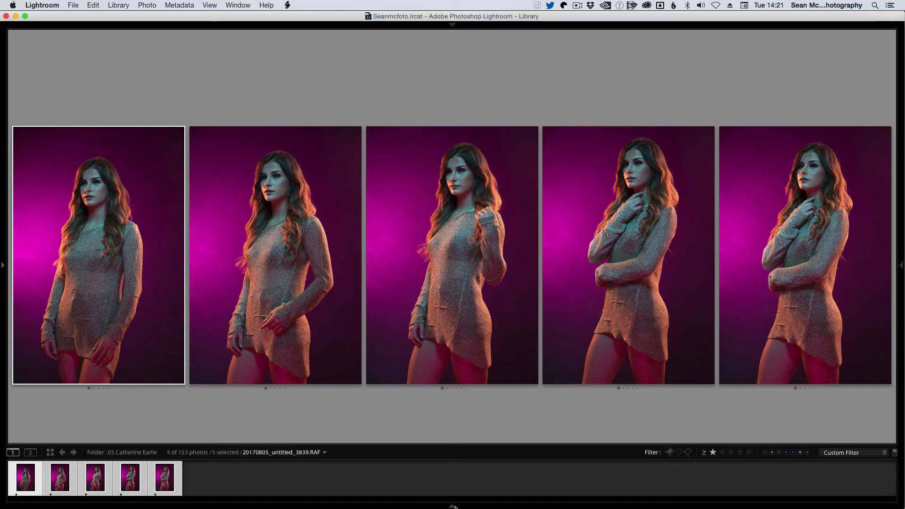
pyautogui.press('g')
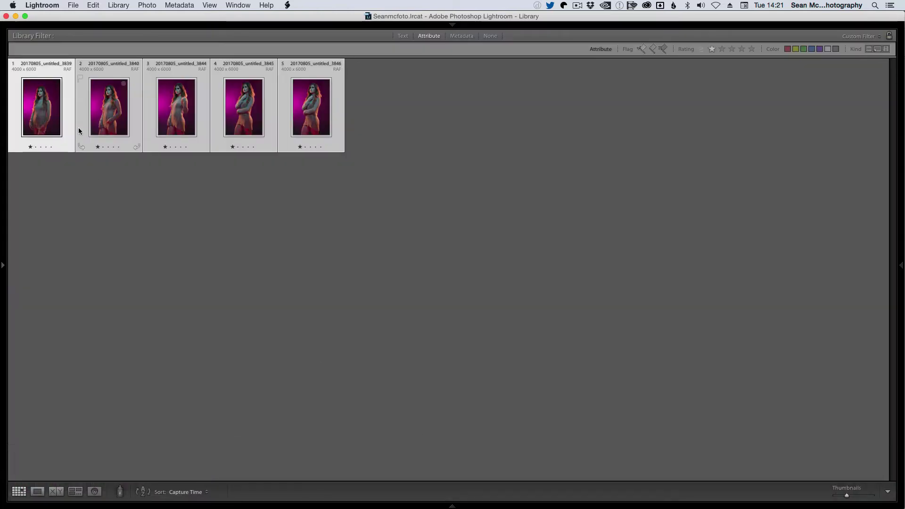
pyautogui.doubleClick(69, 108)
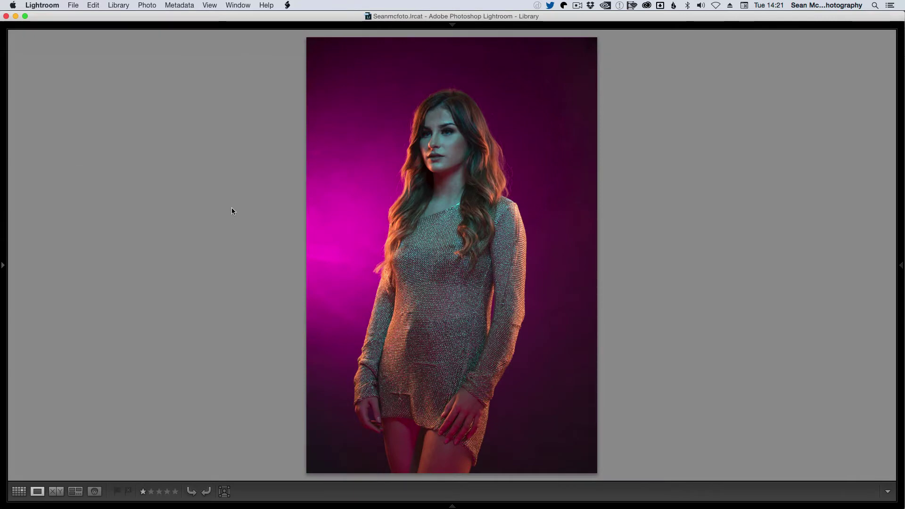
# Rate the crossed-arms shot and two others 2 stars, then filter to 2 stars or higher
pyautogui.press('Right')
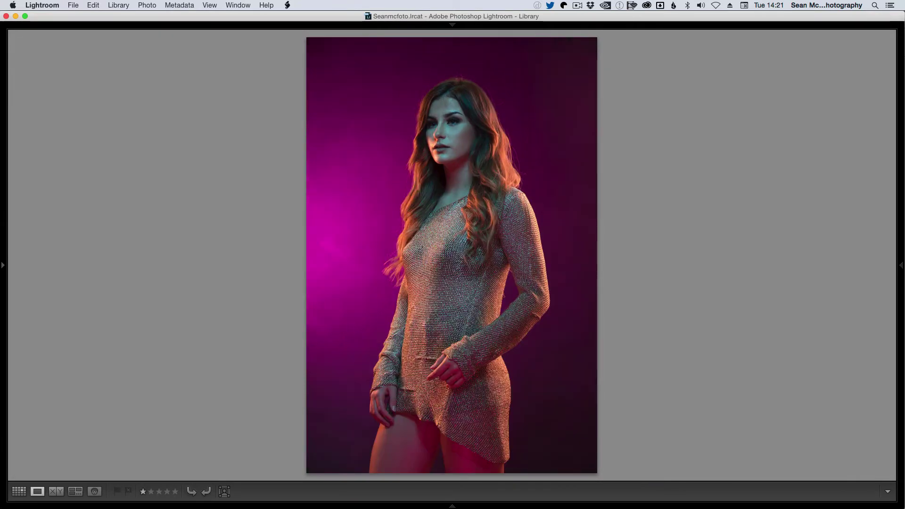
pyautogui.press('2')
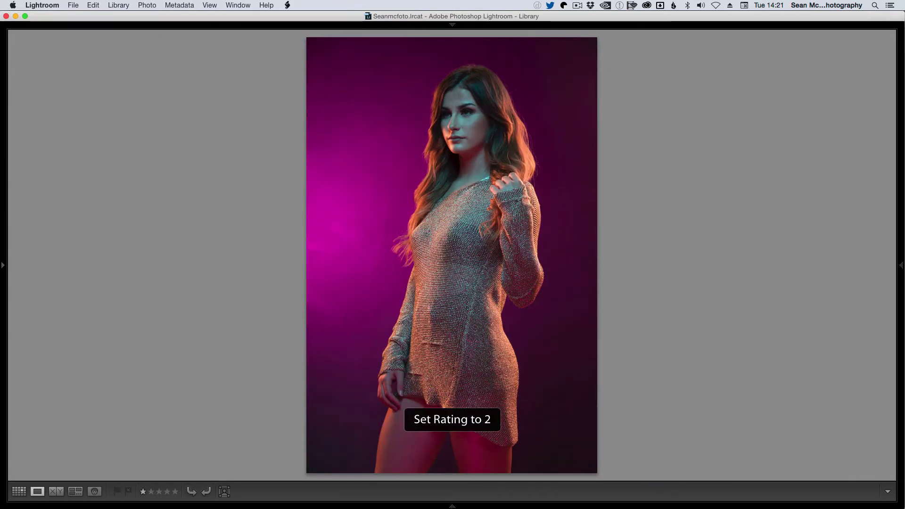
pyautogui.press('2')
pyautogui.press('Right')
pyautogui.press('Right')
pyautogui.press('Right')
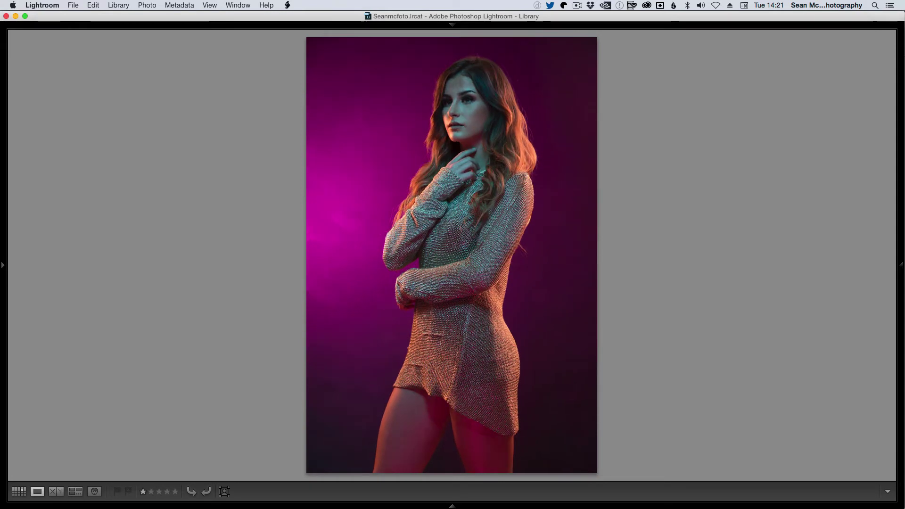
pyautogui.press('2')
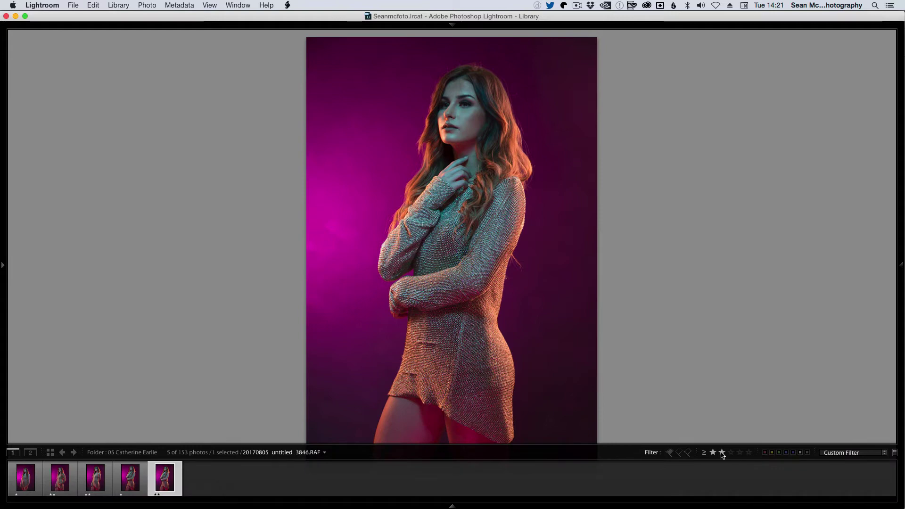
pyautogui.click(721, 452)
# Rate all three remaining photos 3 stars and return to the Library thumbnail grid
pyautogui.press('g')
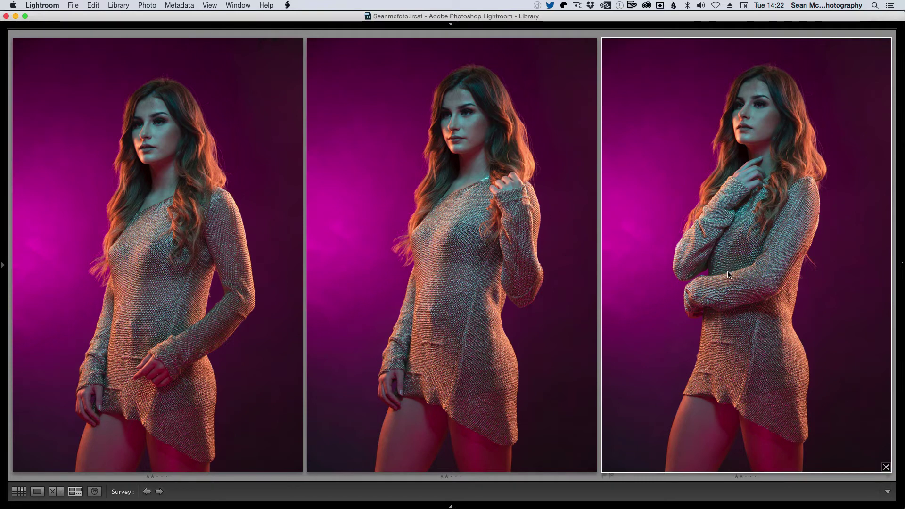
pyautogui.press('3')
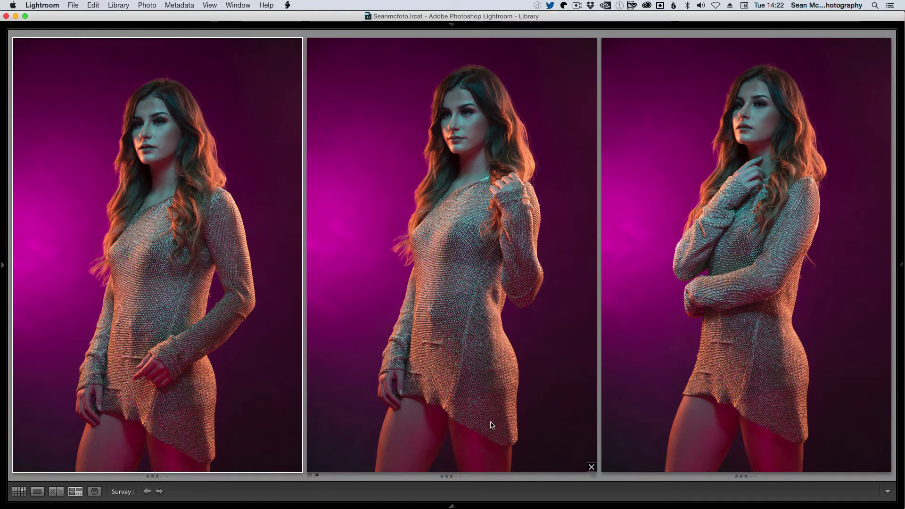
pyautogui.press('g')
pyautogui.click(901, 264)
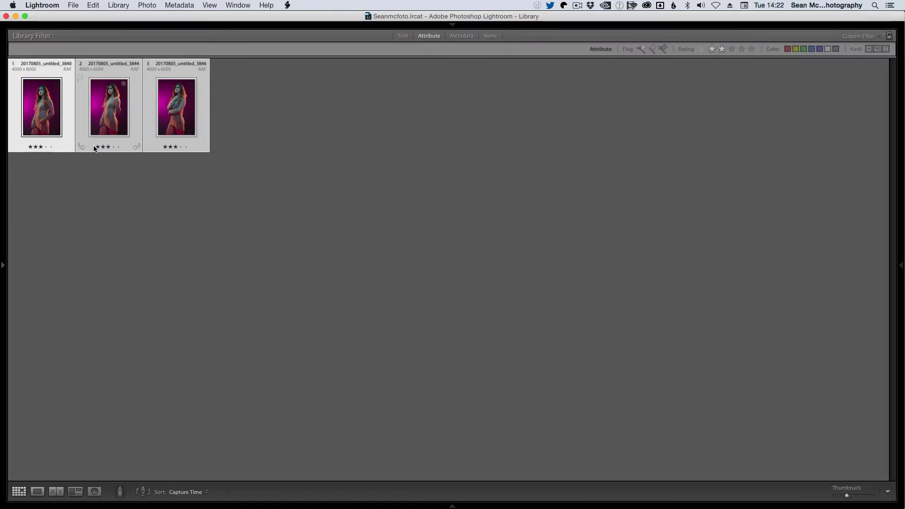
# Drop the photos back to 2 stars and give only the third photo 3 stars
pyautogui.click(100, 149)
pyautogui.press('2')
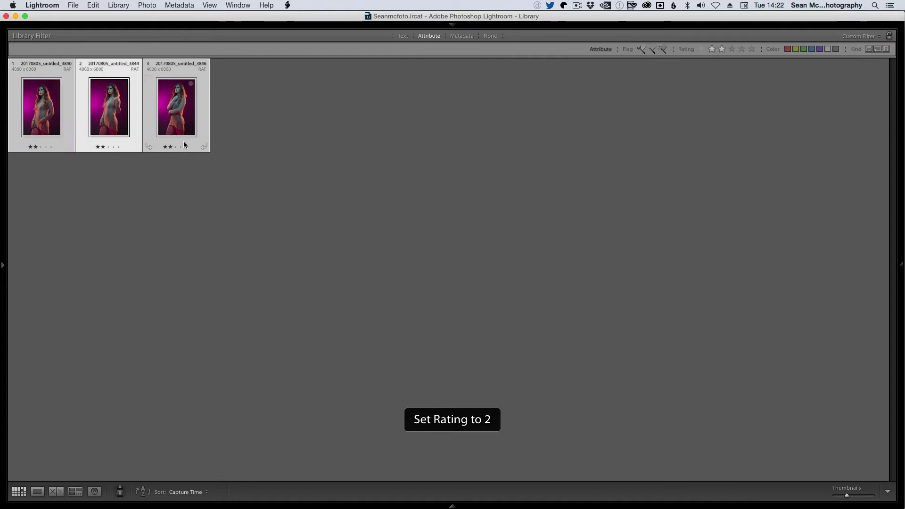
pyautogui.click(182, 141)
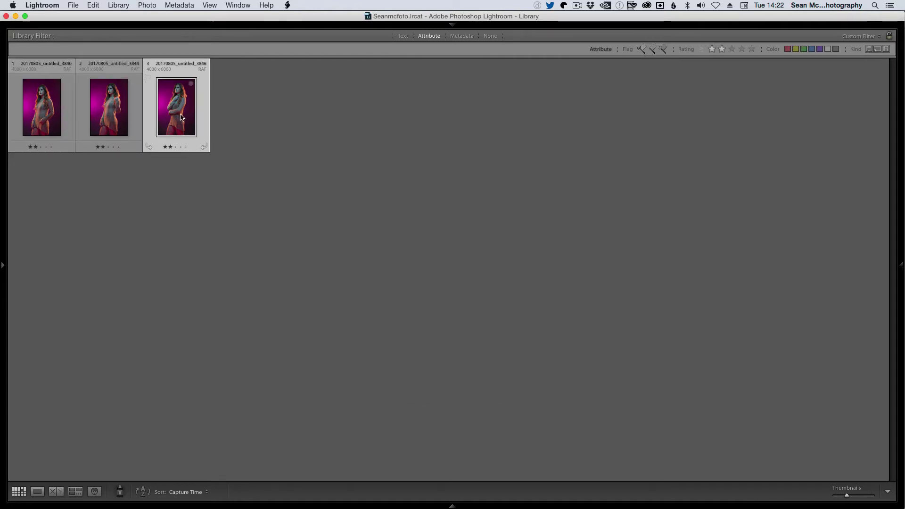
pyautogui.press('3')
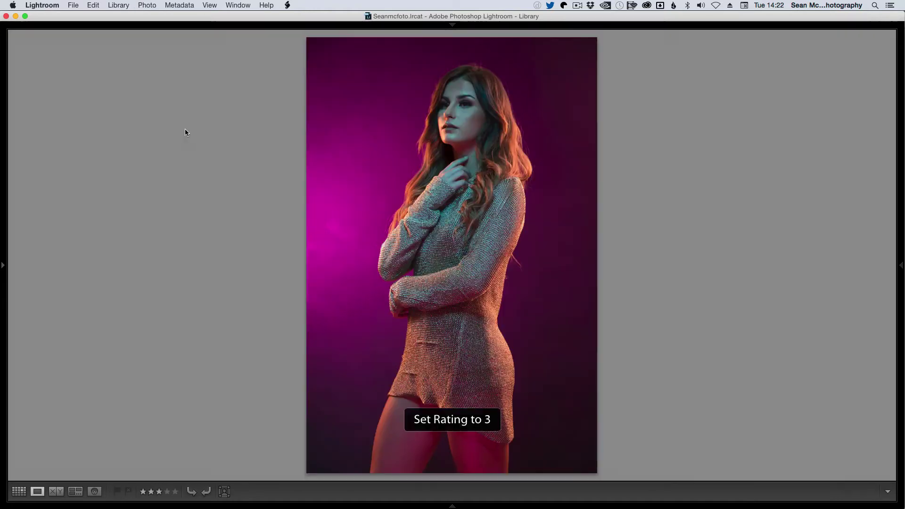
# Clear the rating filter to No Filter and view photo 3839 full size
pyautogui.doubleClick(184, 126)
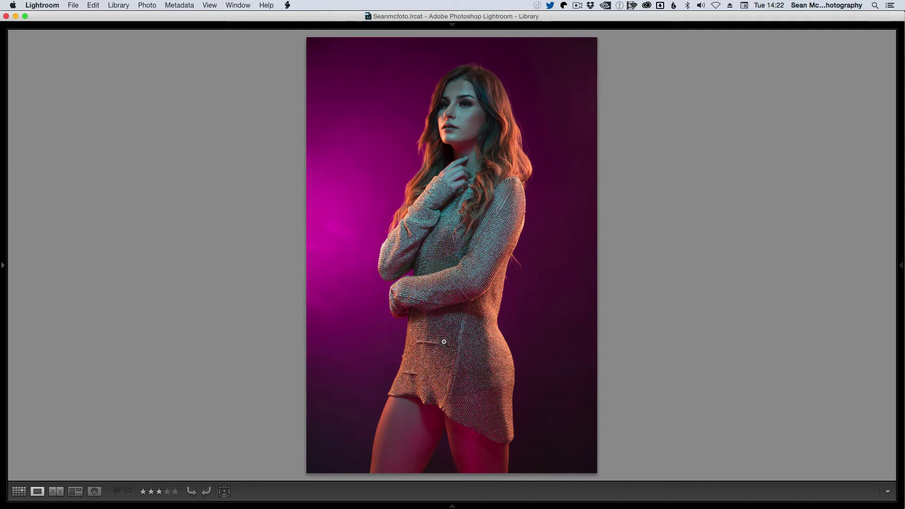
pyautogui.click(452, 505)
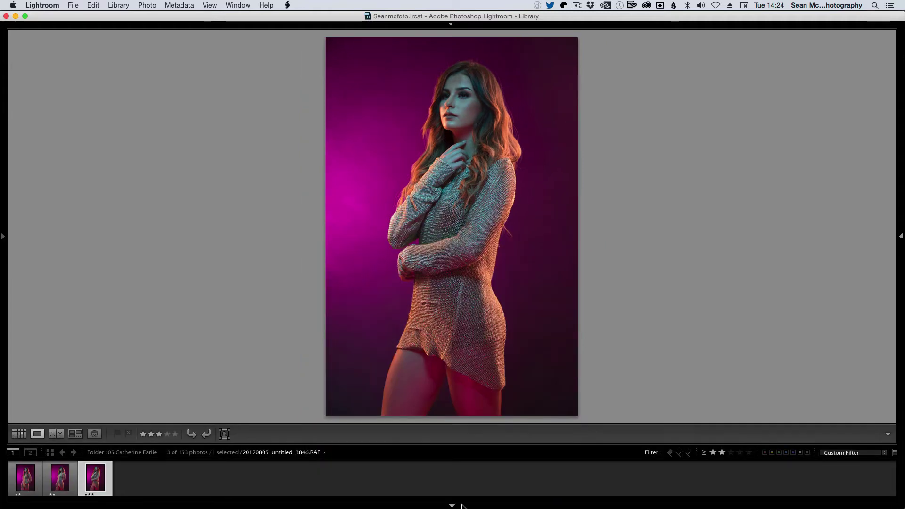
pyautogui.click(712, 453)
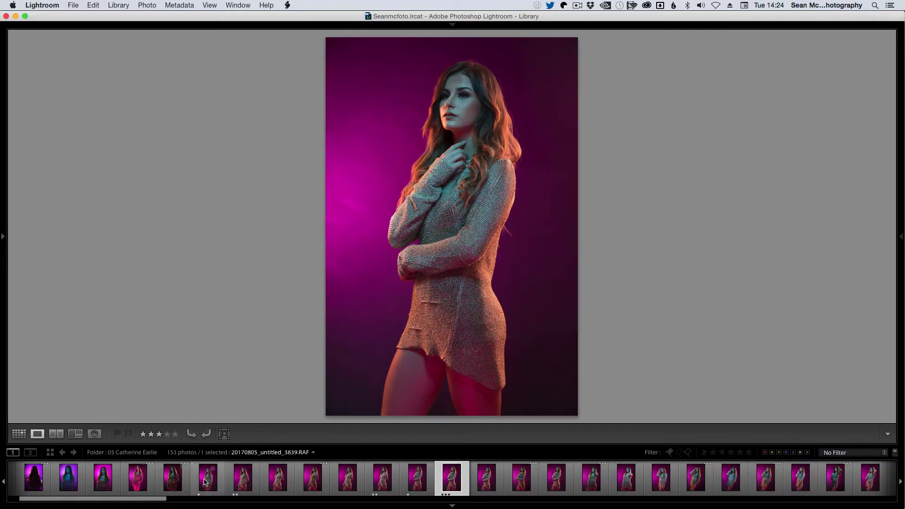
pyautogui.click(208, 486)
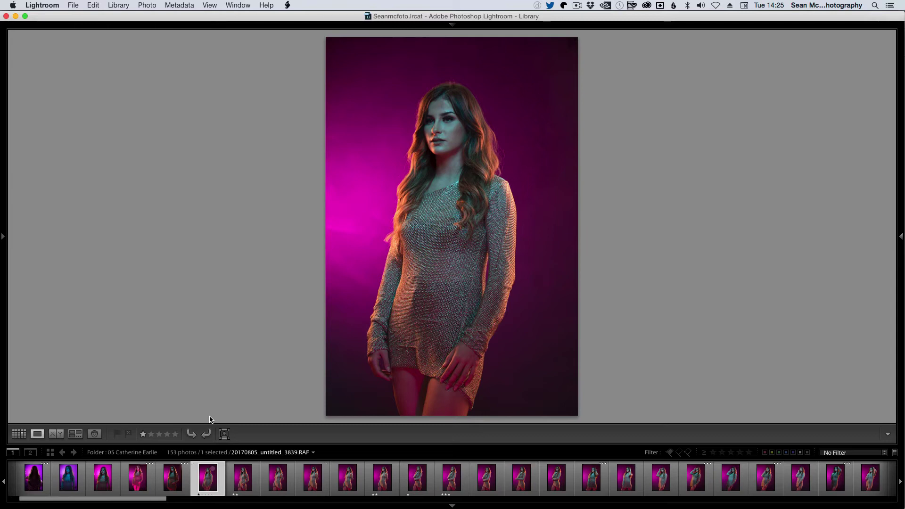
# Flag photos 3840, 3844 and 3845 as picks and reject 3841–3843 and 3848
pyautogui.press('u')
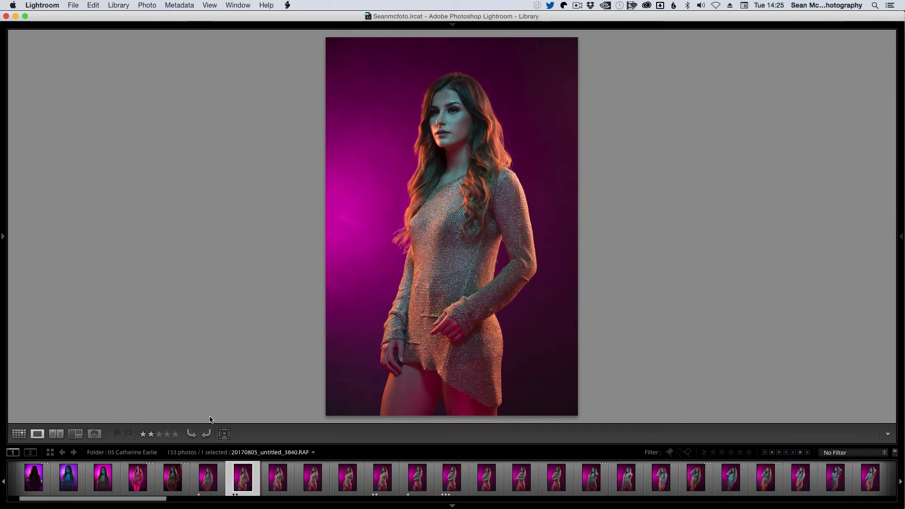
pyautogui.press('p')
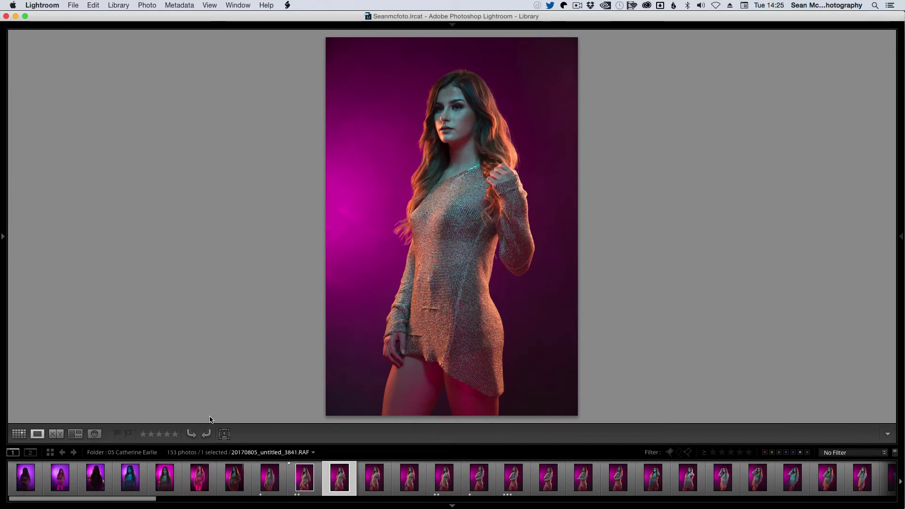
pyautogui.press('x')
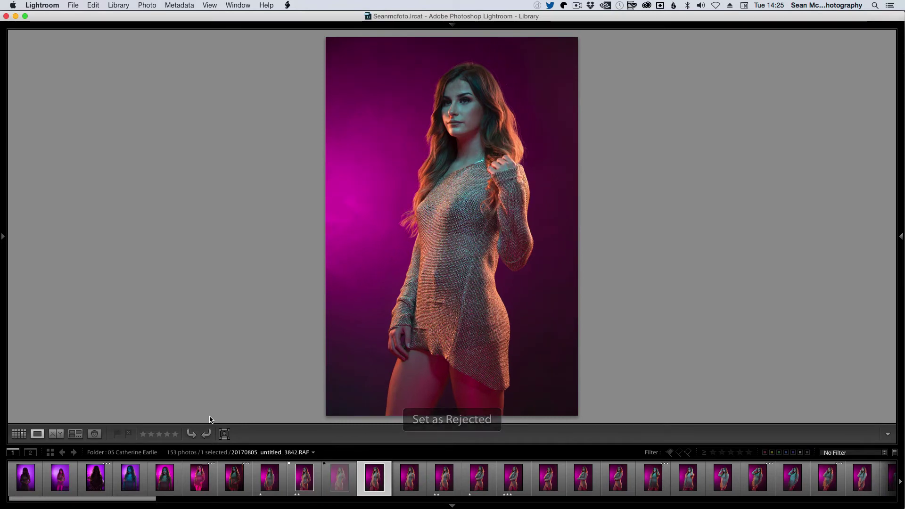
pyautogui.press('x')
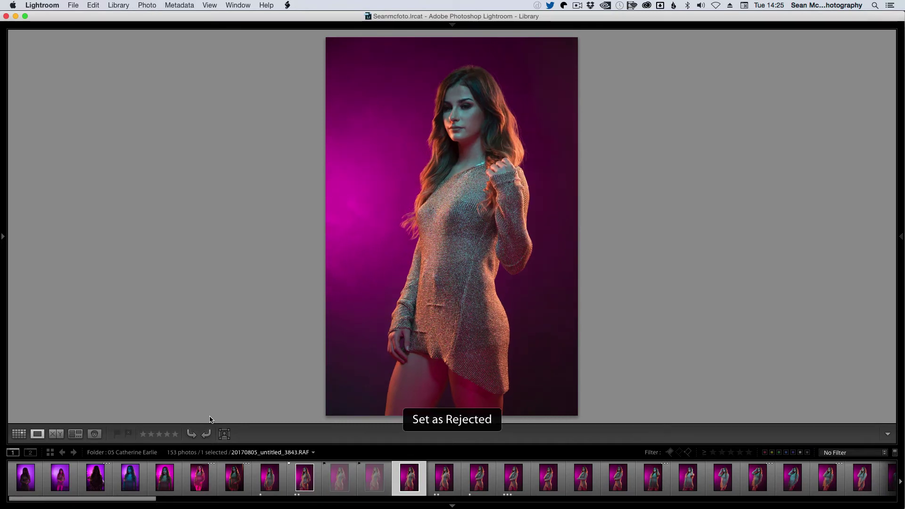
pyautogui.press('x')
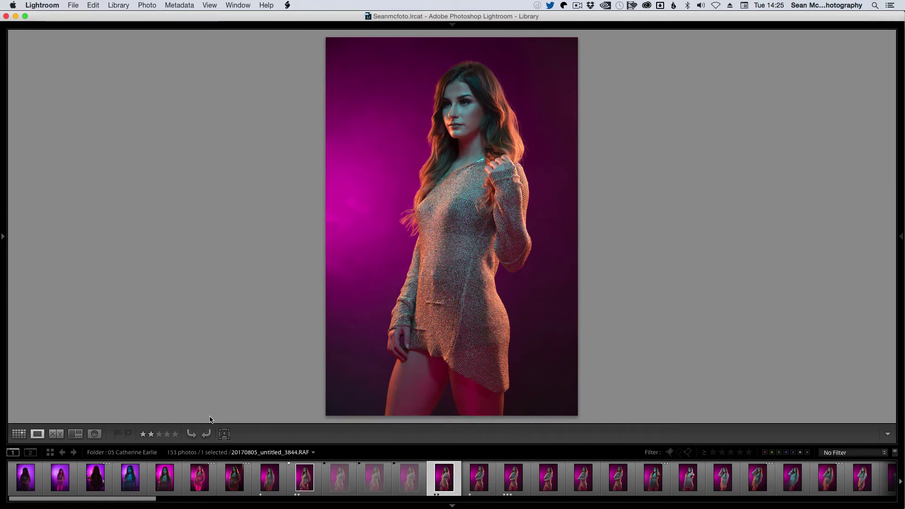
pyautogui.press('p')
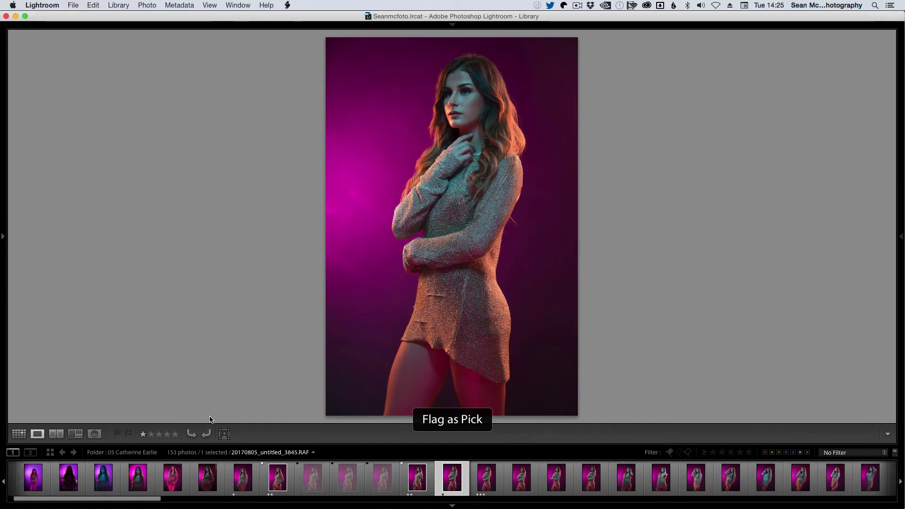
pyautogui.press('p')
pyautogui.press('p')
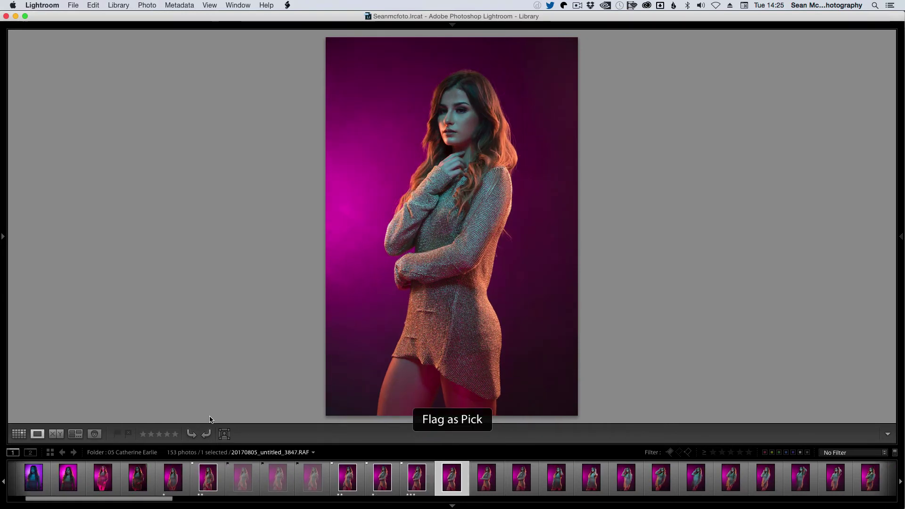
pyautogui.press('u')
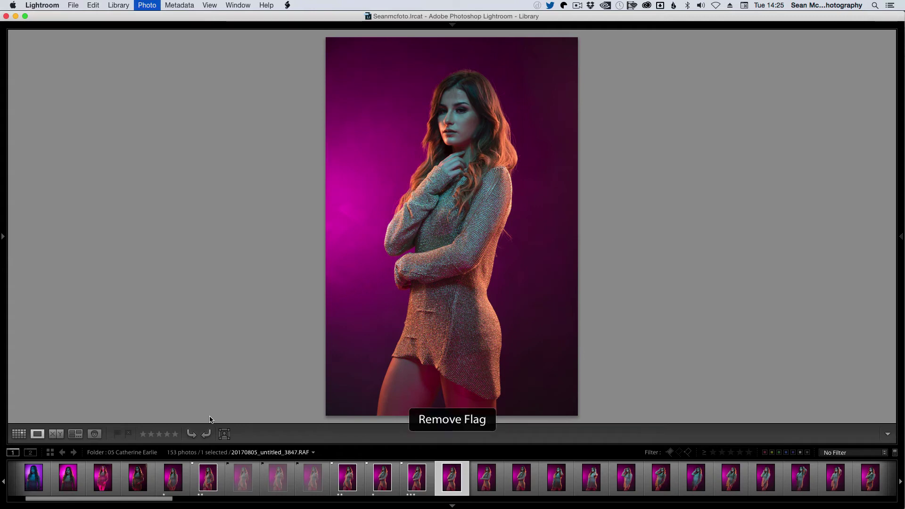
pyautogui.press('x')
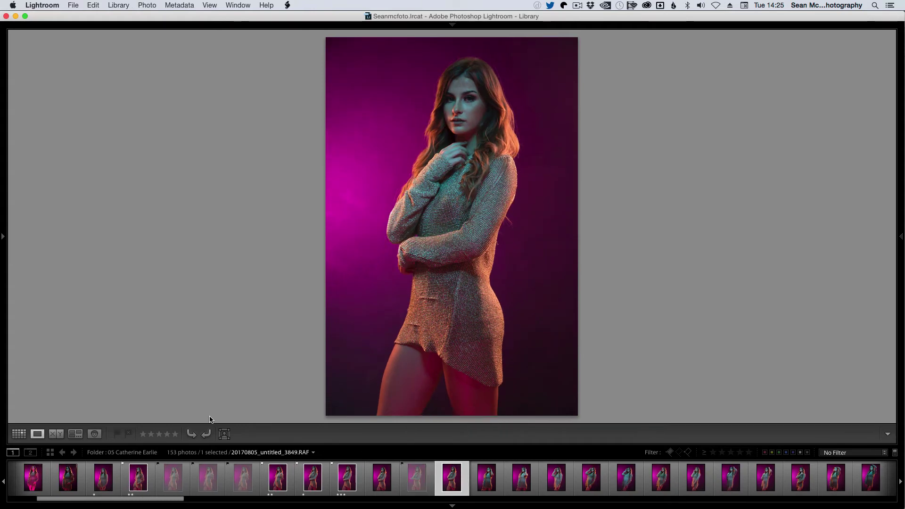
# Filter to the four pick-flagged photos, compare them in Survey view, then remove the flag filter
pyautogui.click(669, 452)
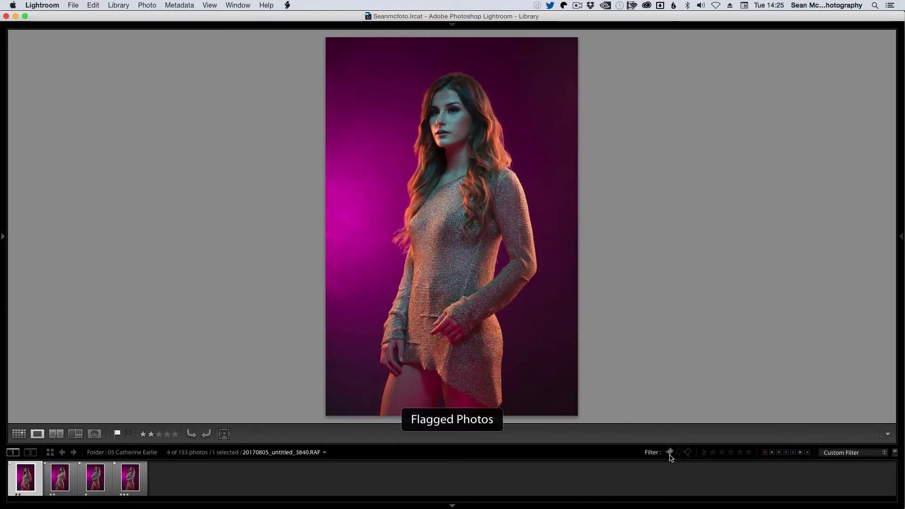
pyautogui.click(132, 488)
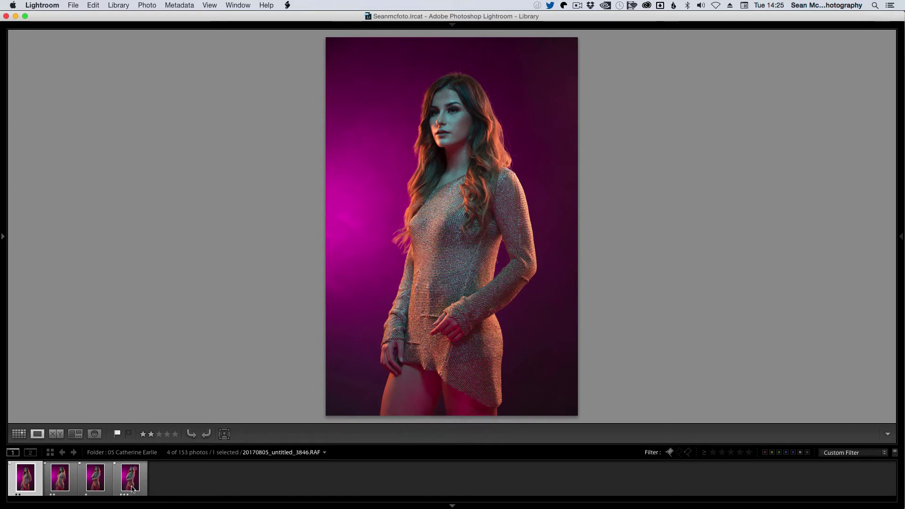
pyautogui.press('super+a')
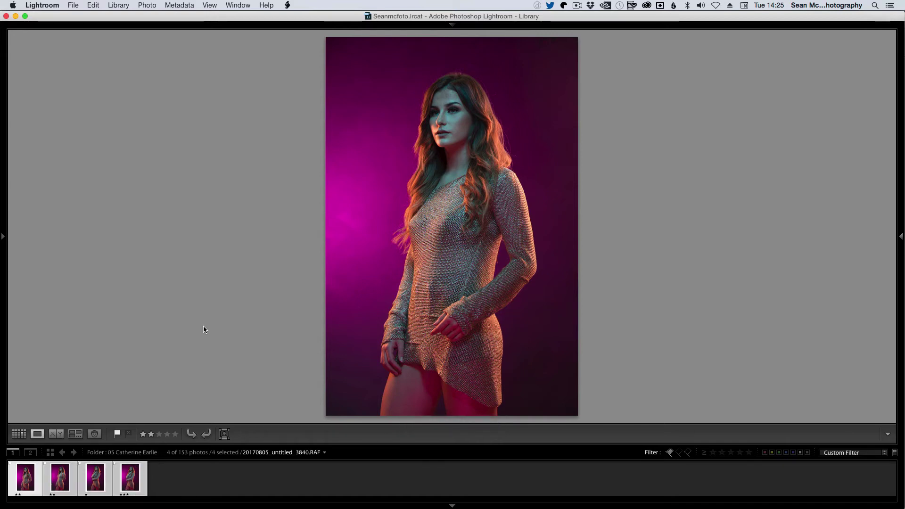
pyautogui.press('n')
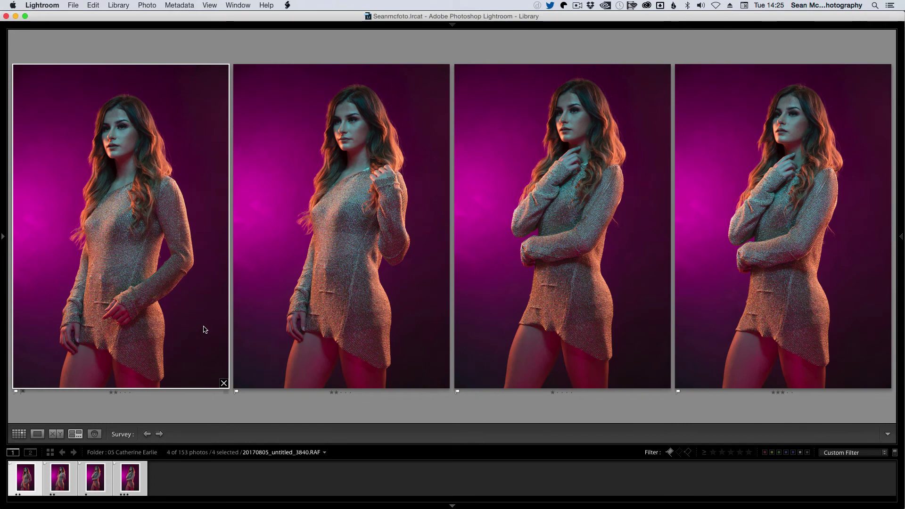
pyautogui.click(670, 452)
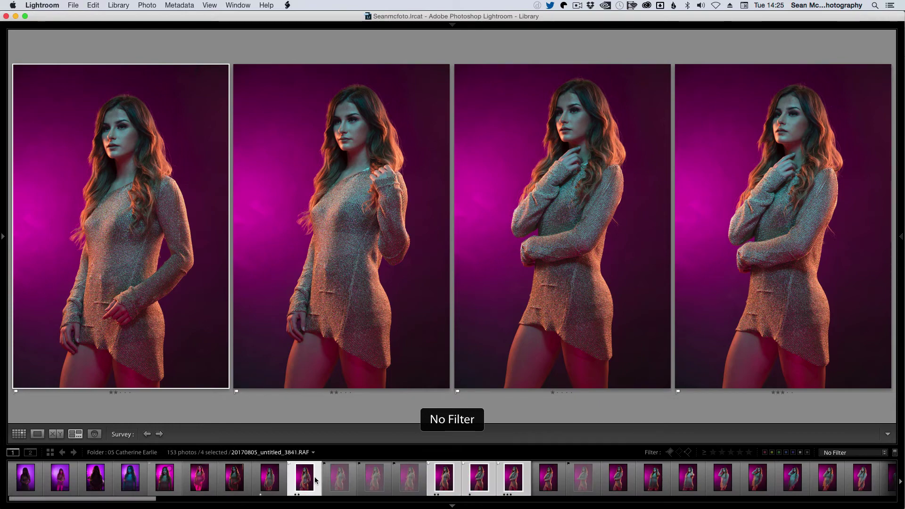
# View photo 3839 full size, then add and remove a green label on photo 3840
pyautogui.doubleClick(269, 477)
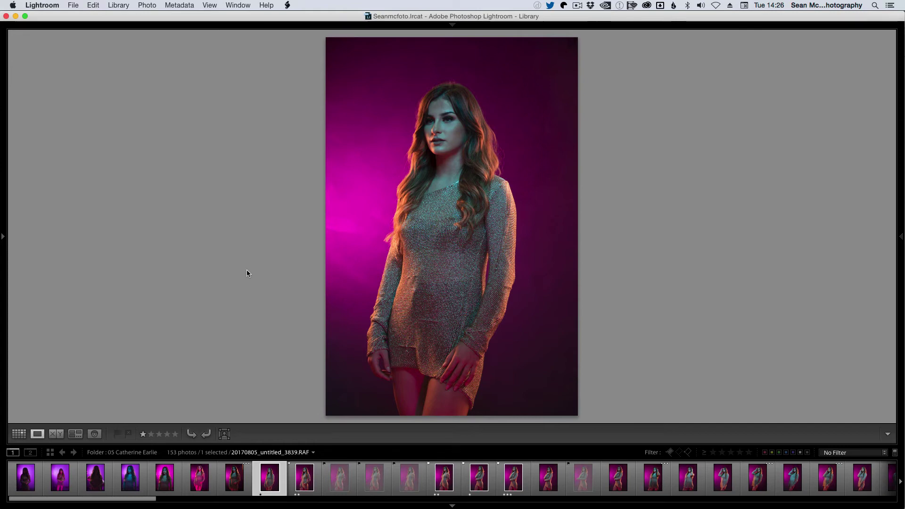
pyautogui.press('Right')
pyautogui.press('8')
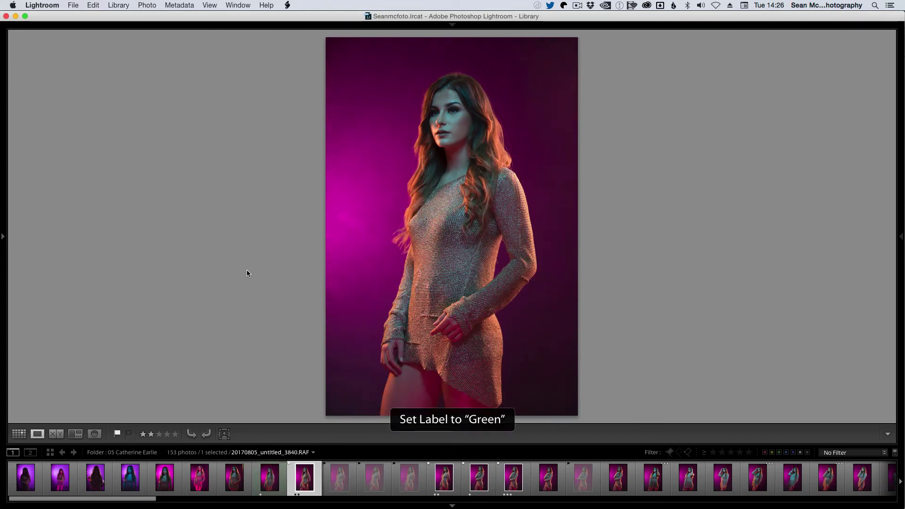
pyautogui.press('Left')
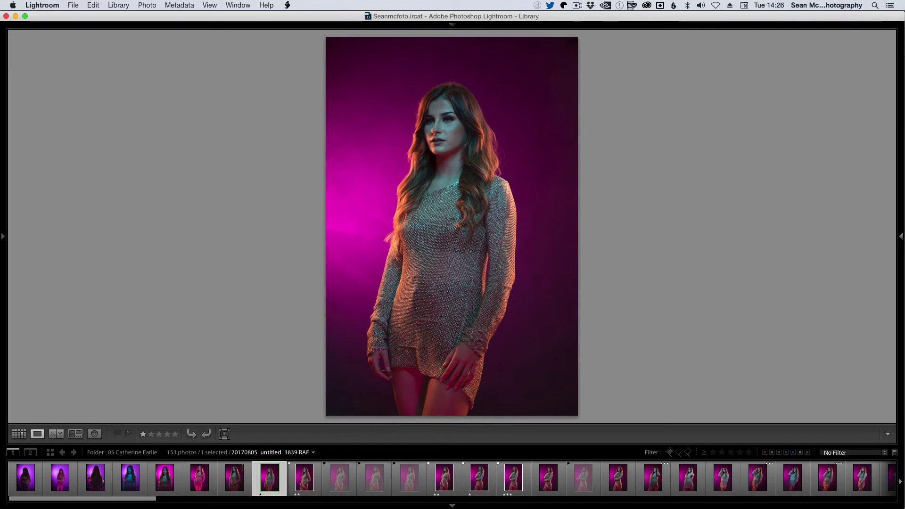
pyautogui.press('Right')
pyautogui.press('8')
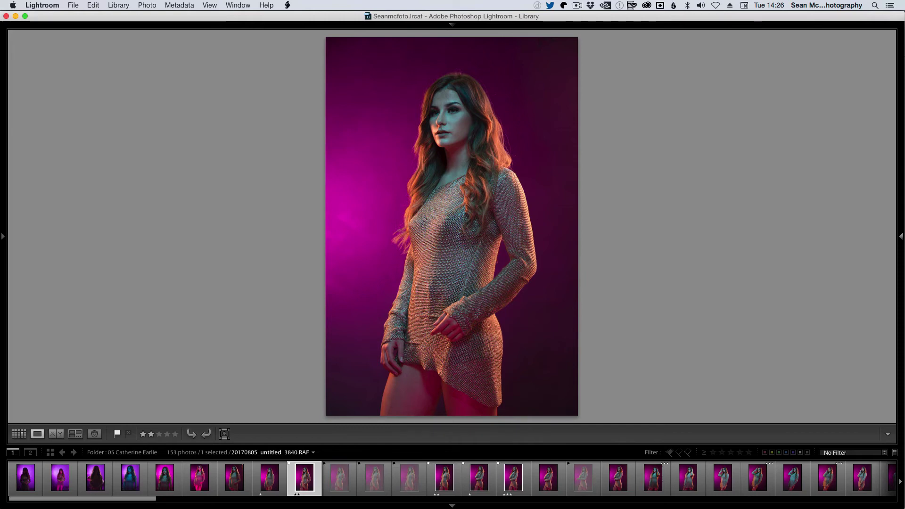
pyautogui.press('Left')
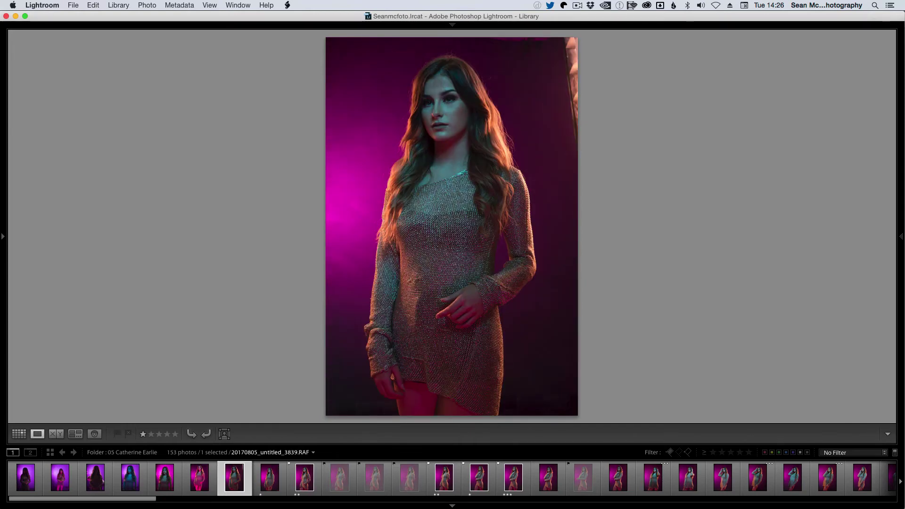
pyautogui.press('Right')
pyautogui.press('Right')
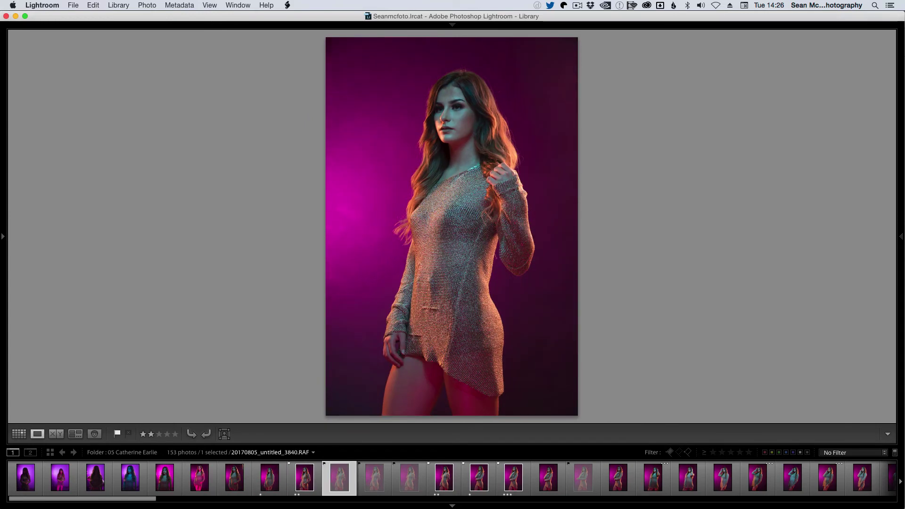
pyautogui.press('Right')
pyautogui.press('Right')
pyautogui.press('Right')
pyautogui.press('Right')
# Give photos 3845, 3846 and 3853 green labels, then filter to green-labelled photos only
pyautogui.press('Right')
pyautogui.press('8')
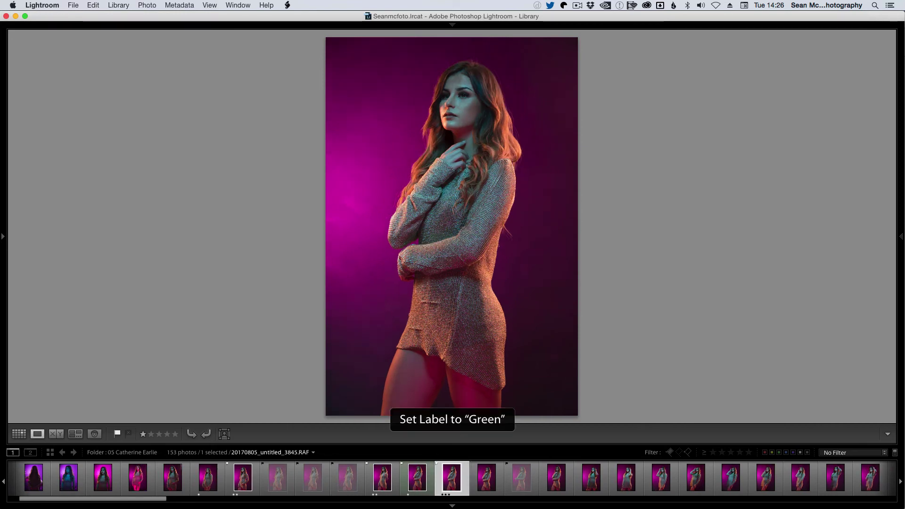
pyautogui.press('Right')
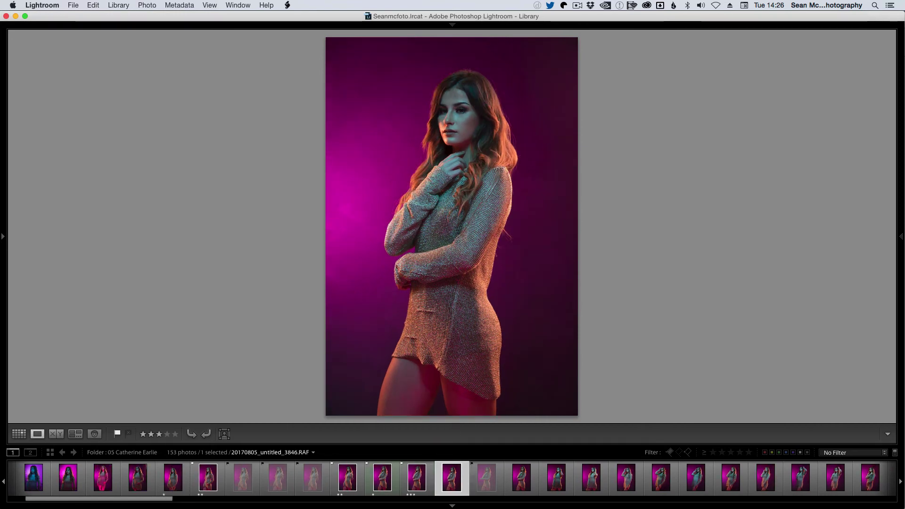
pyautogui.press('Right')
pyautogui.press('8')
pyautogui.press('Right')
pyautogui.press('Right')
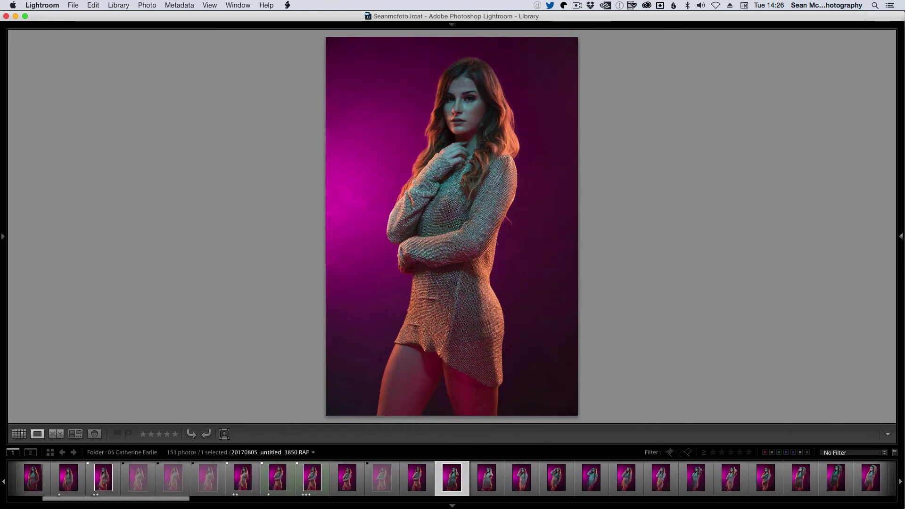
pyautogui.press('Right')
pyautogui.press('Right')
pyautogui.press('Right')
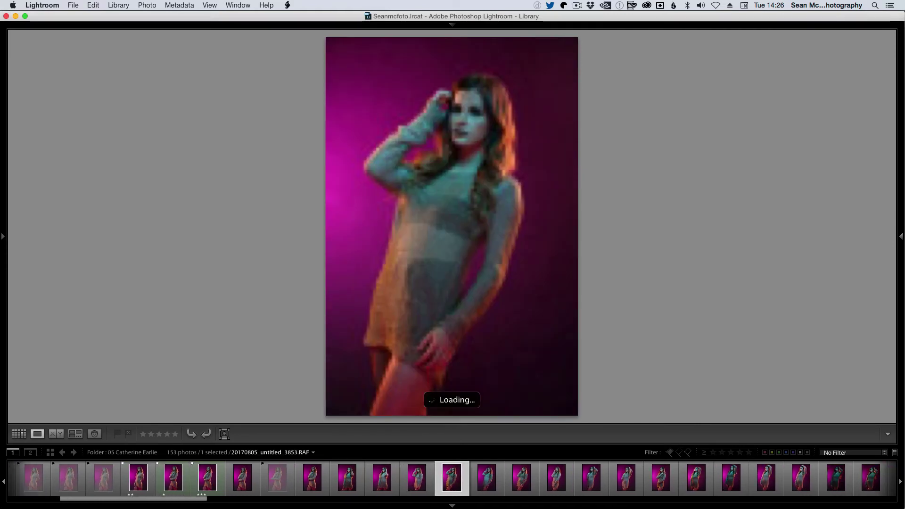
pyautogui.press('8')
pyautogui.press('Right')
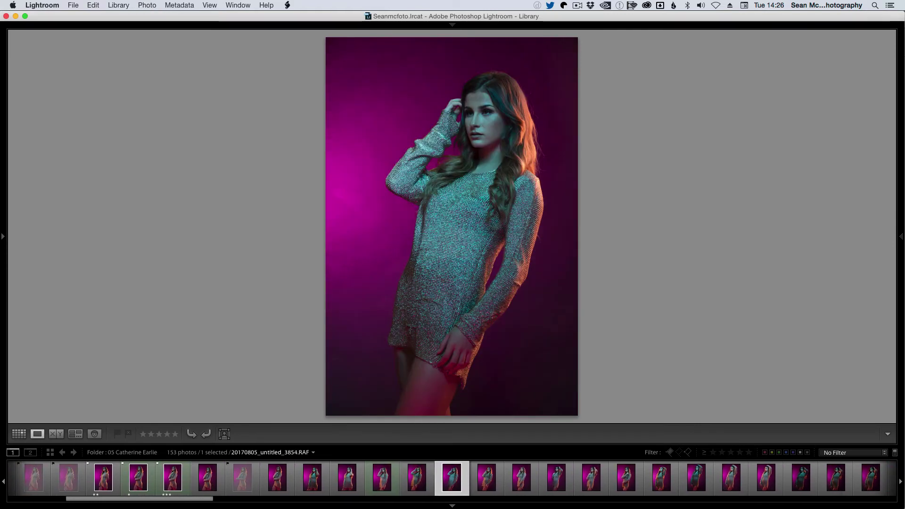
pyautogui.press('Right')
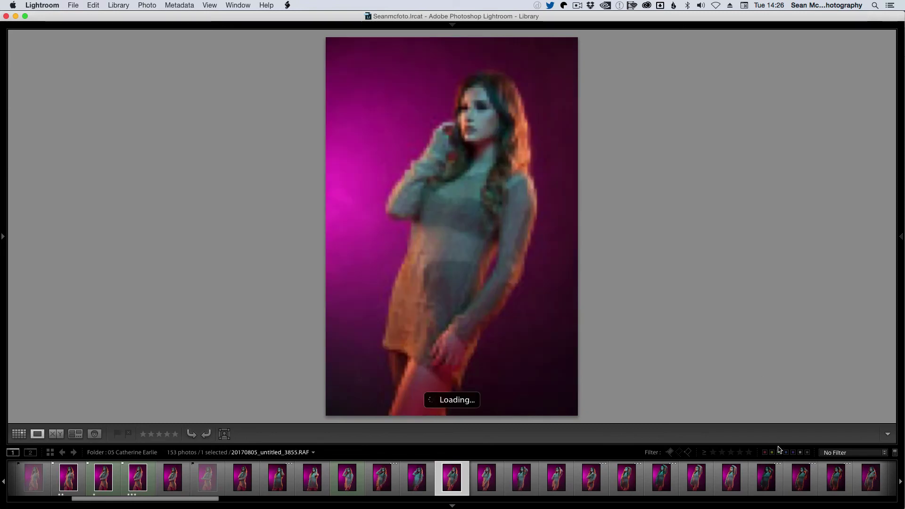
pyautogui.click(778, 452)
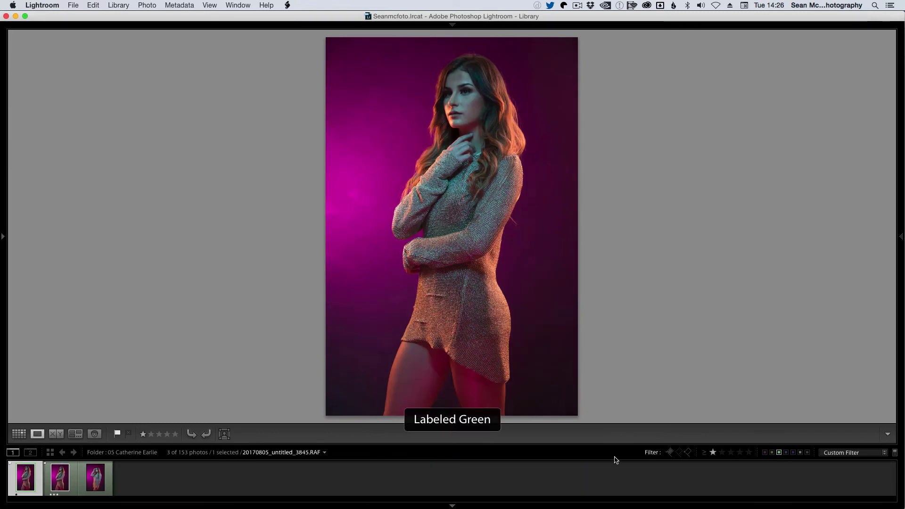
# Select all three green-labelled thumbnails and lay them out in Survey view
pyautogui.keyDown('shift'); pyautogui.click(103, 480); pyautogui.keyUp('shift')
pyautogui.press('n')
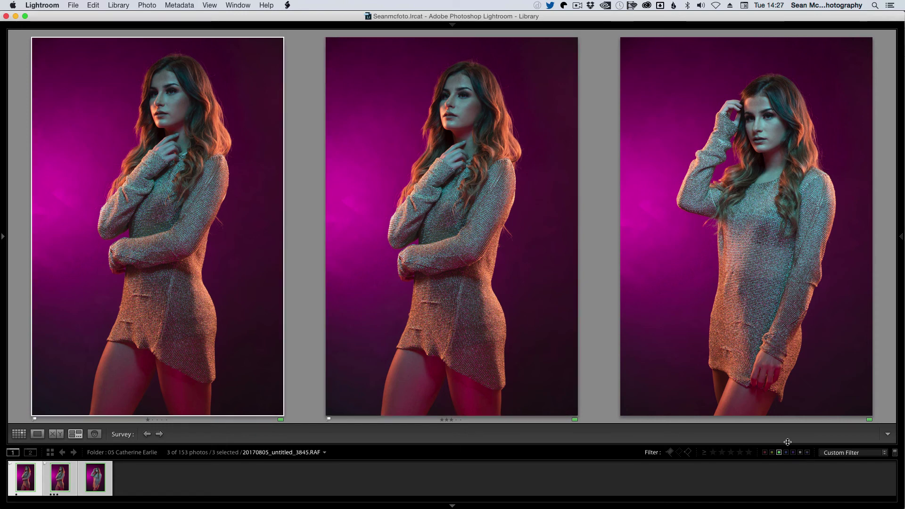
# Narrow the green-labelled photos to 3 stars or higher, then clear the star, flag and label filters
pyautogui.click(730, 453)
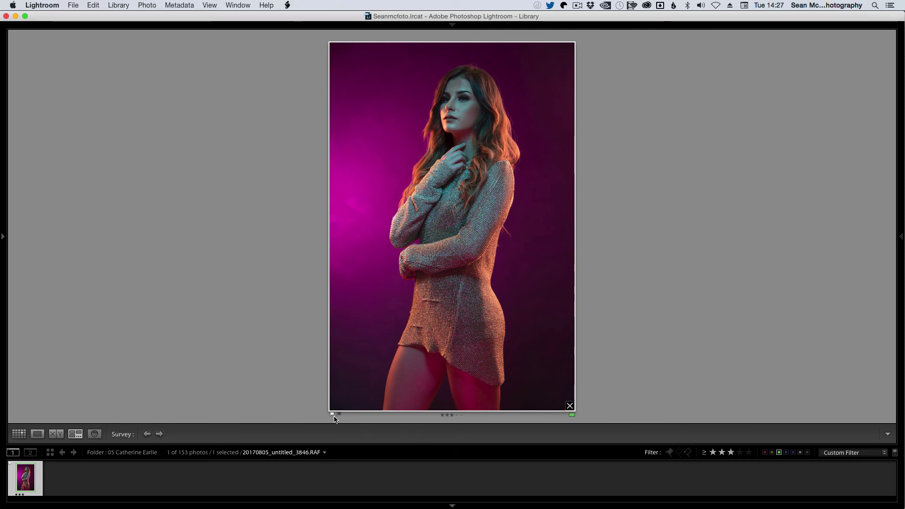
pyautogui.click(669, 453)
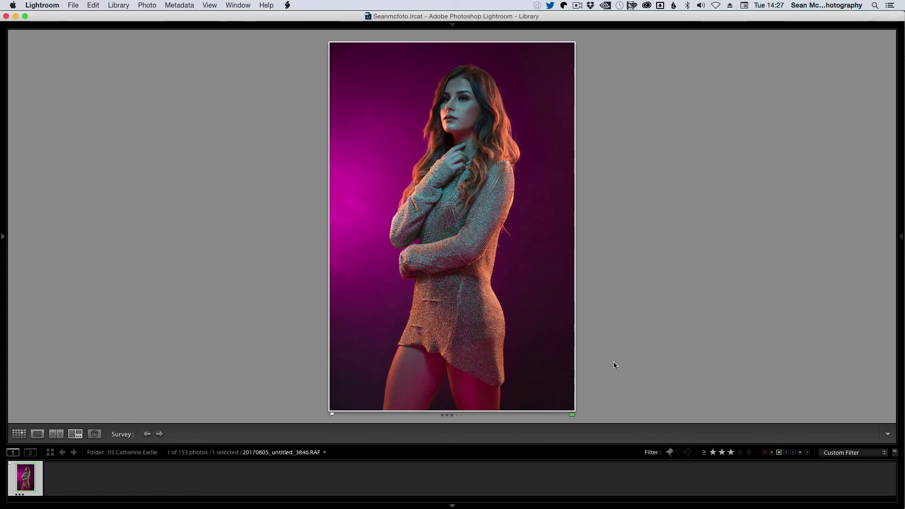
pyautogui.click(670, 453)
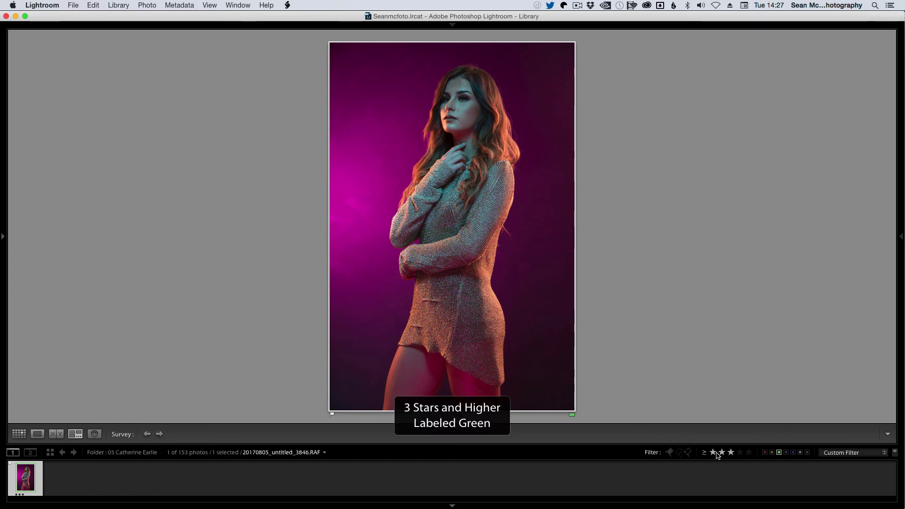
pyautogui.click(729, 452)
pyautogui.click(778, 452)
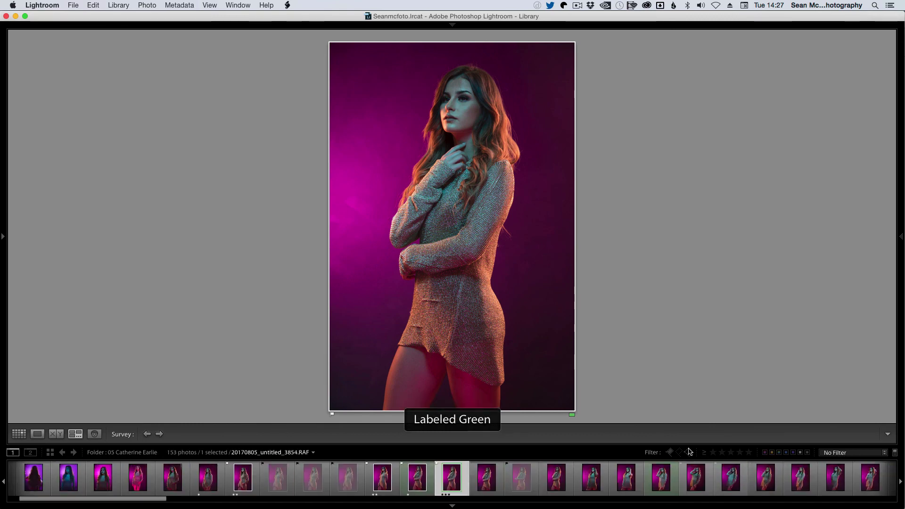